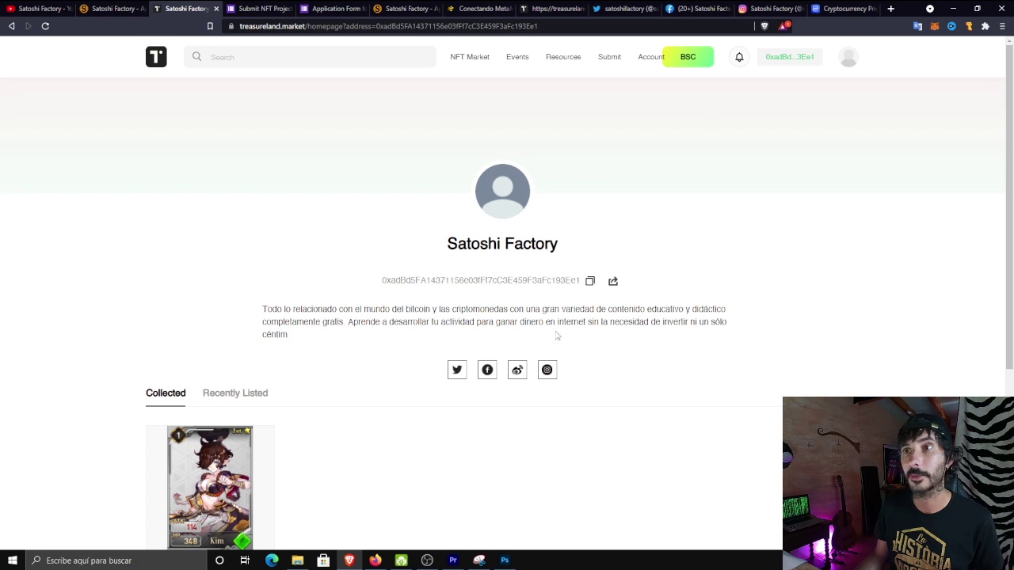
{"action": "left_click_drag", "start_coordinate": [262, 309], "coordinate": [296, 338]}
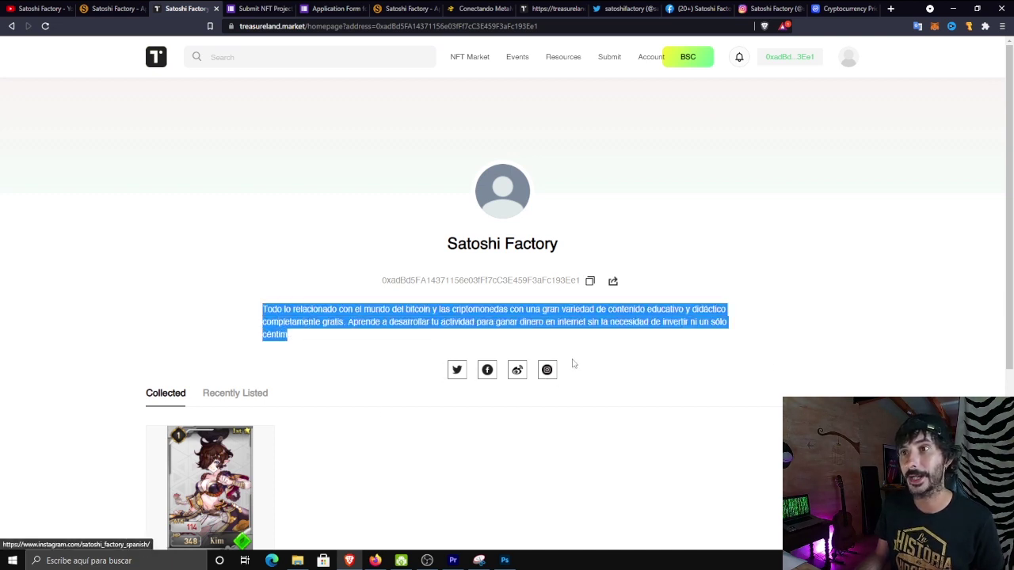
{"action": "left_click", "coordinate": [668, 494]}
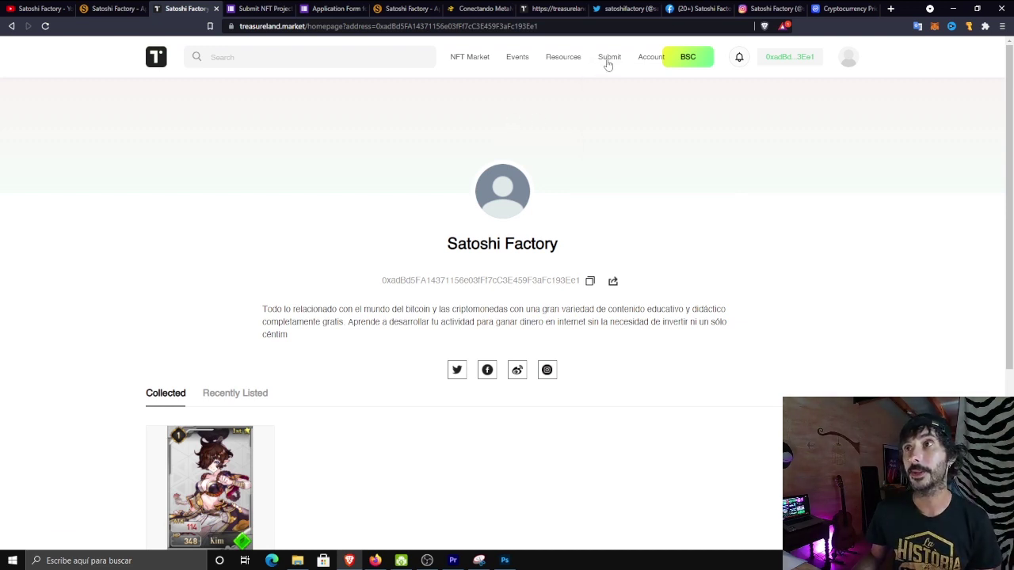
- Open the Create NFT page and sign in by approving the wallet's signature request
{"action": "mouse_move", "coordinate": [609, 63]}
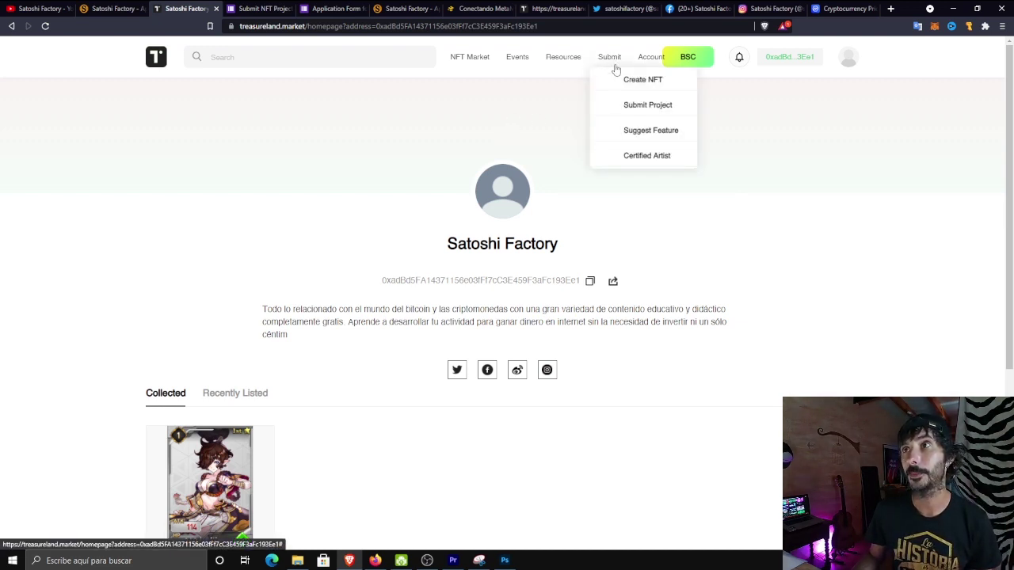
{"action": "left_click", "coordinate": [648, 84]}
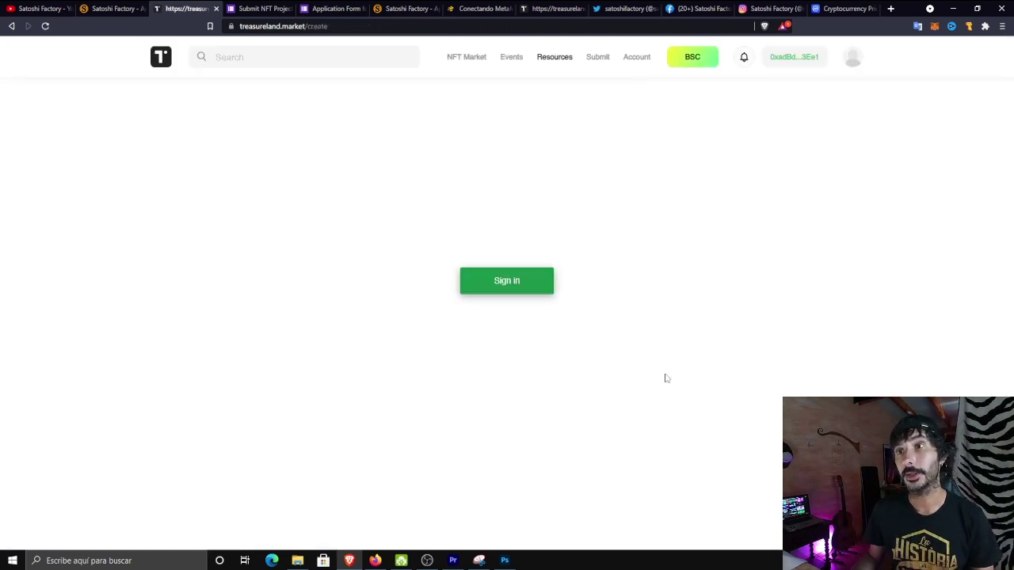
{"action": "left_click", "coordinate": [523, 292]}
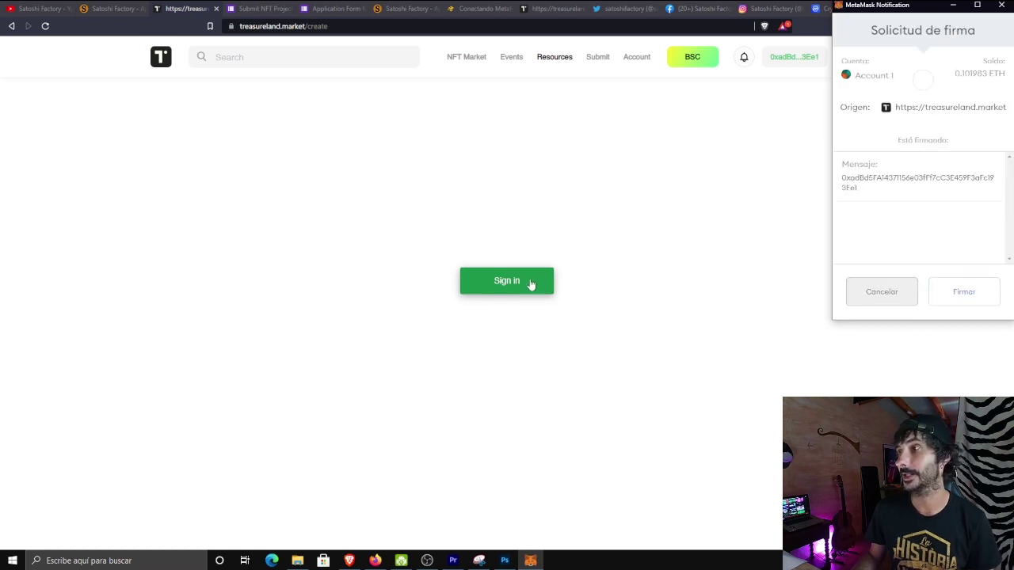
{"action": "left_click", "coordinate": [956, 293]}
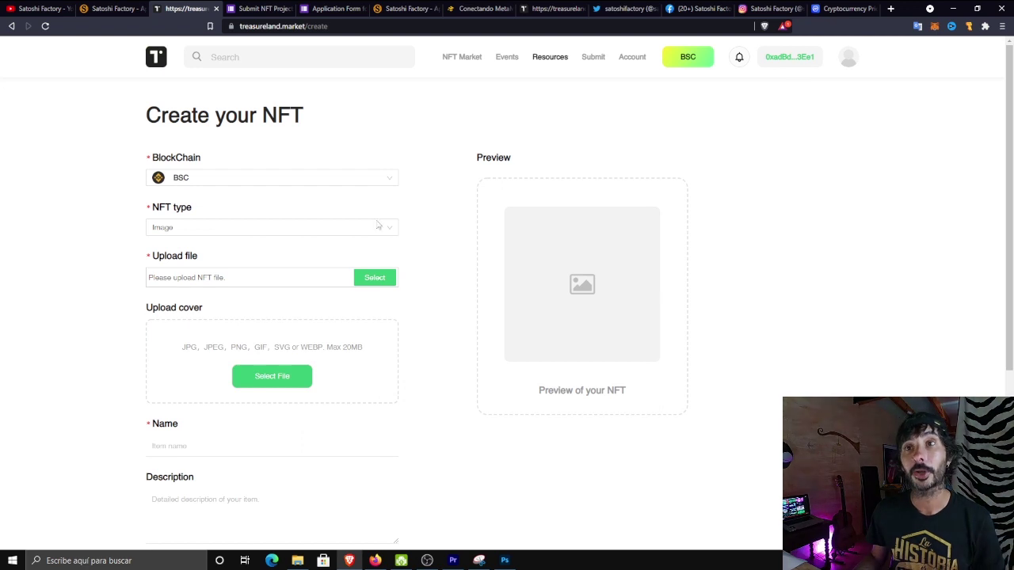
- Choose BSC as the NFT's blockchain and Video as its type
{"action": "scroll", "coordinate": [877, 325], "scroll_direction": "down", "scroll_amount": 3}
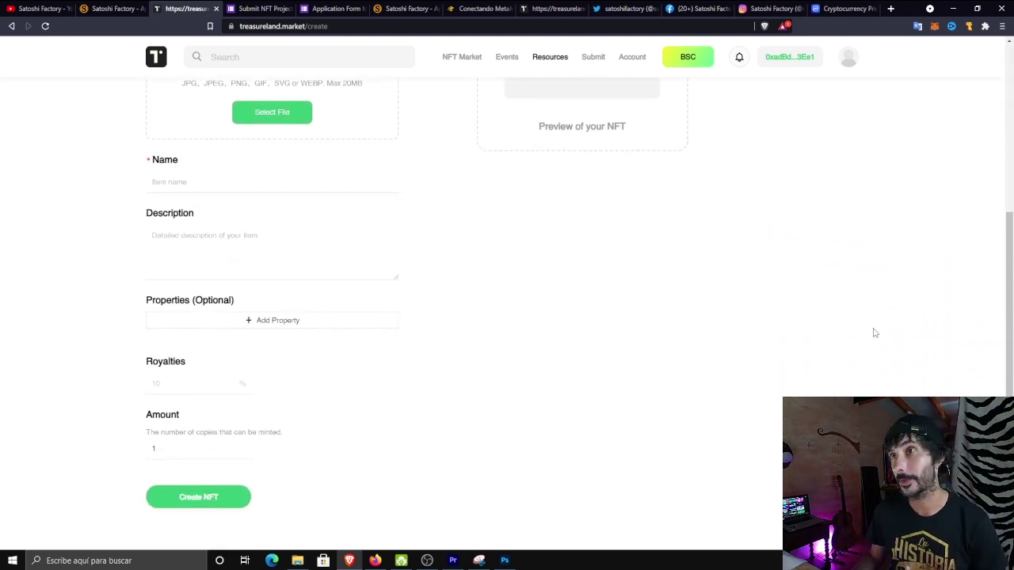
{"action": "scroll", "coordinate": [876, 337], "scroll_direction": "up", "scroll_amount": 3}
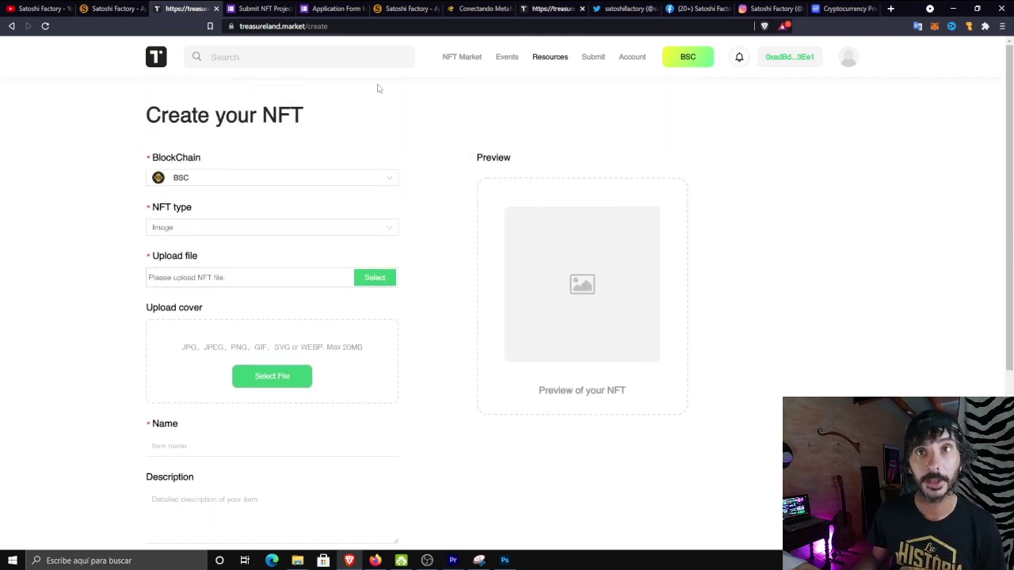
{"action": "left_click", "coordinate": [255, 182]}
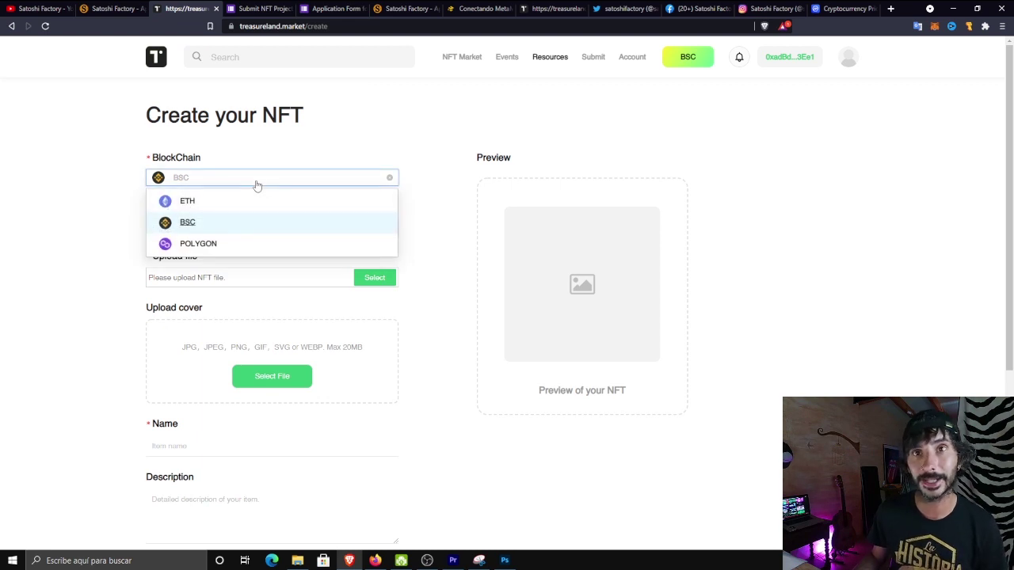
{"action": "left_click", "coordinate": [202, 227]}
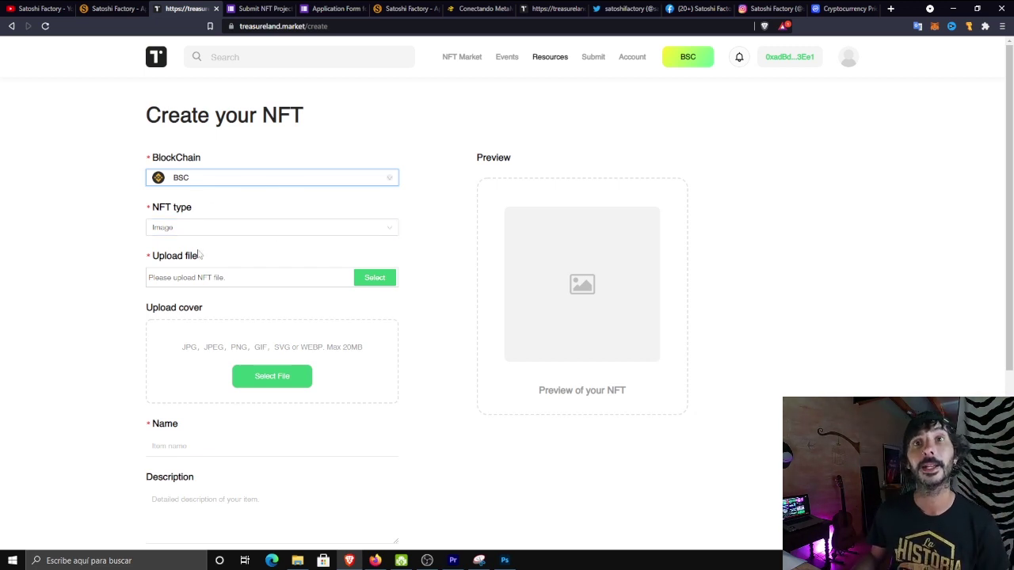
{"action": "left_click", "coordinate": [288, 234]}
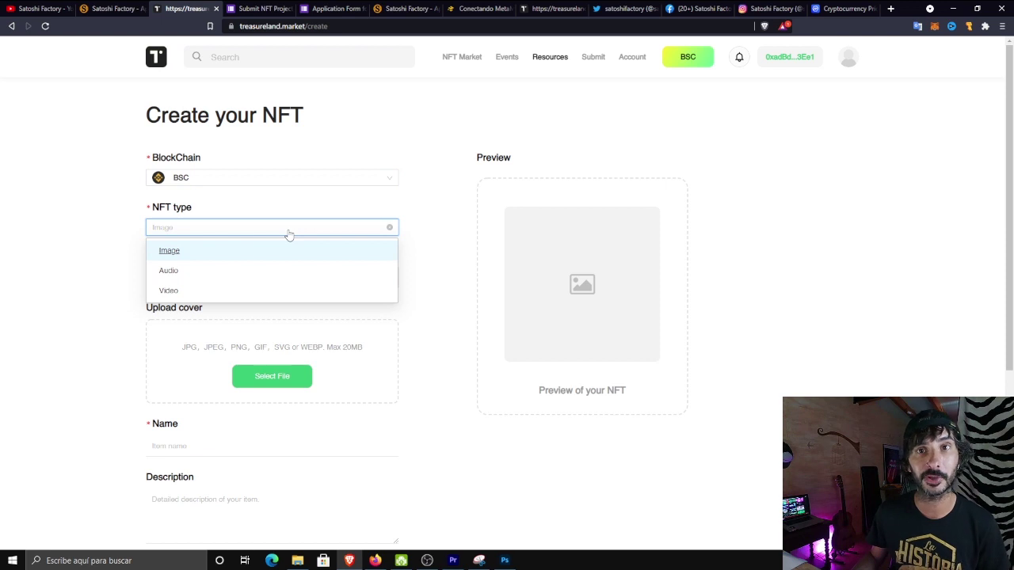
{"action": "left_click", "coordinate": [231, 293]}
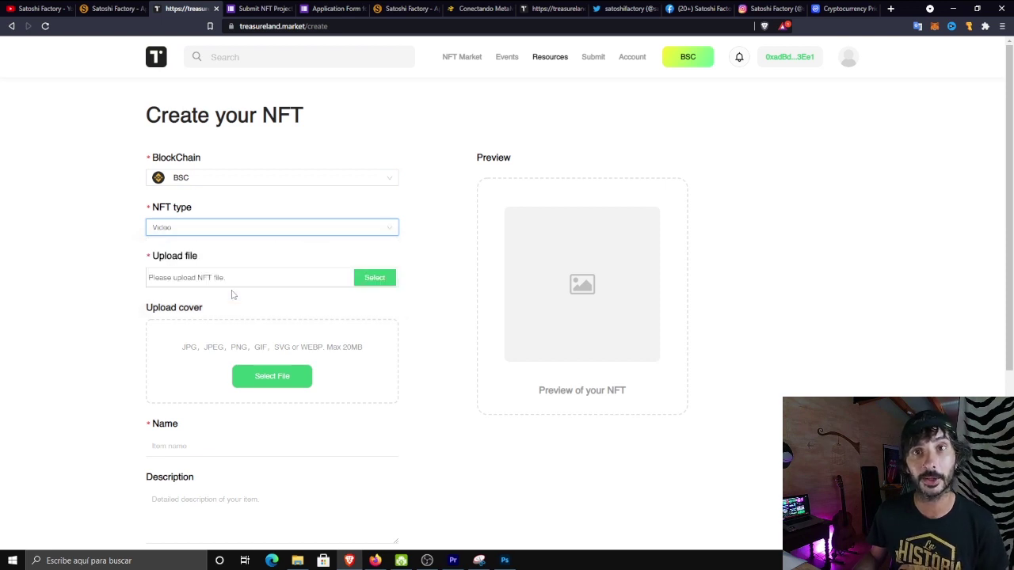
{"action": "left_click", "coordinate": [478, 276]}
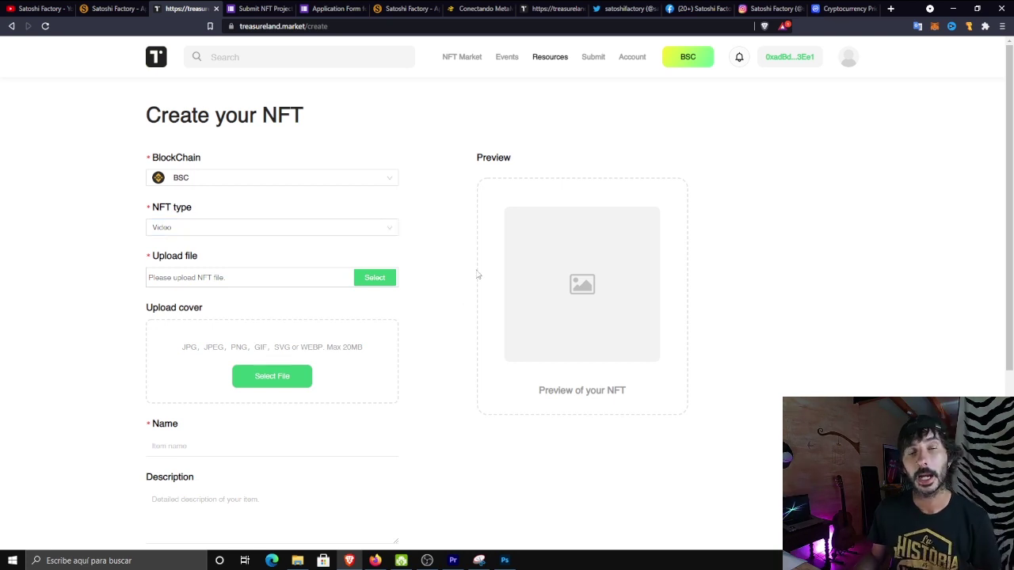
- Upload "NFT Satoshi Factory Limited Edition.mp4" as the NFT file and "Miniatura NFT.PNG" as its cover
{"action": "left_click", "coordinate": [375, 278]}
{"action": "left_click", "coordinate": [141, 98]}
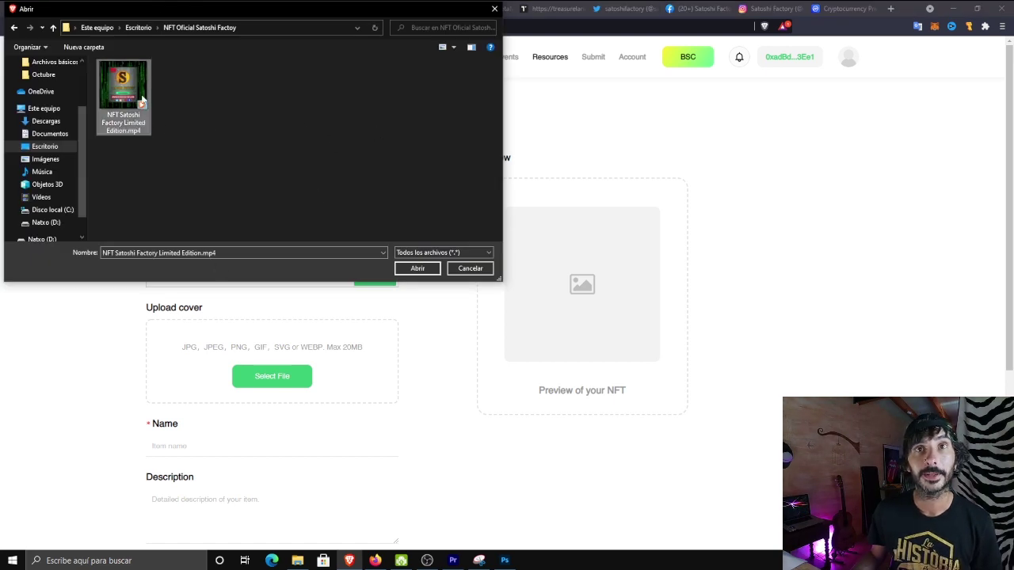
{"action": "left_click", "coordinate": [424, 269]}
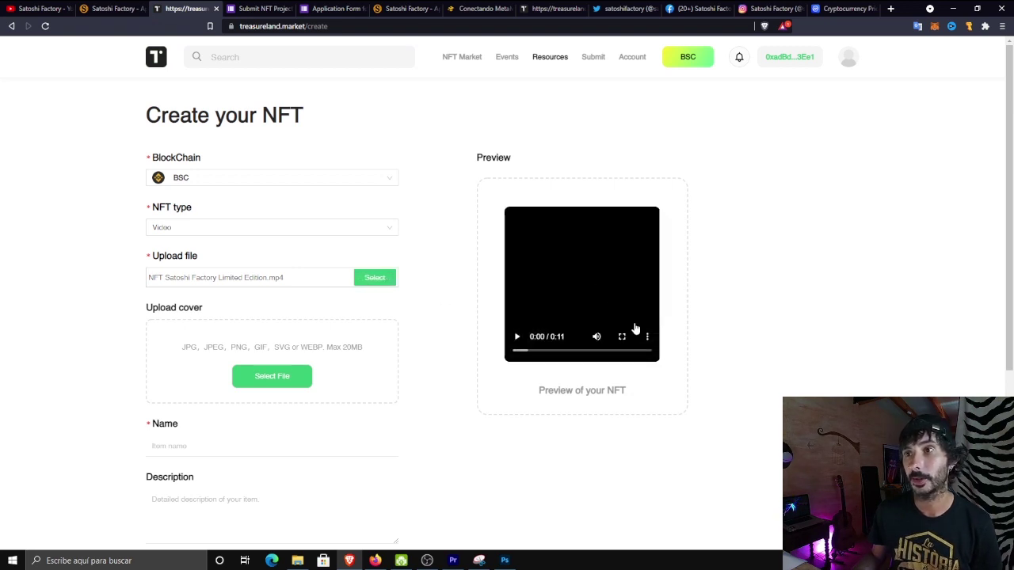
{"action": "left_click", "coordinate": [516, 335]}
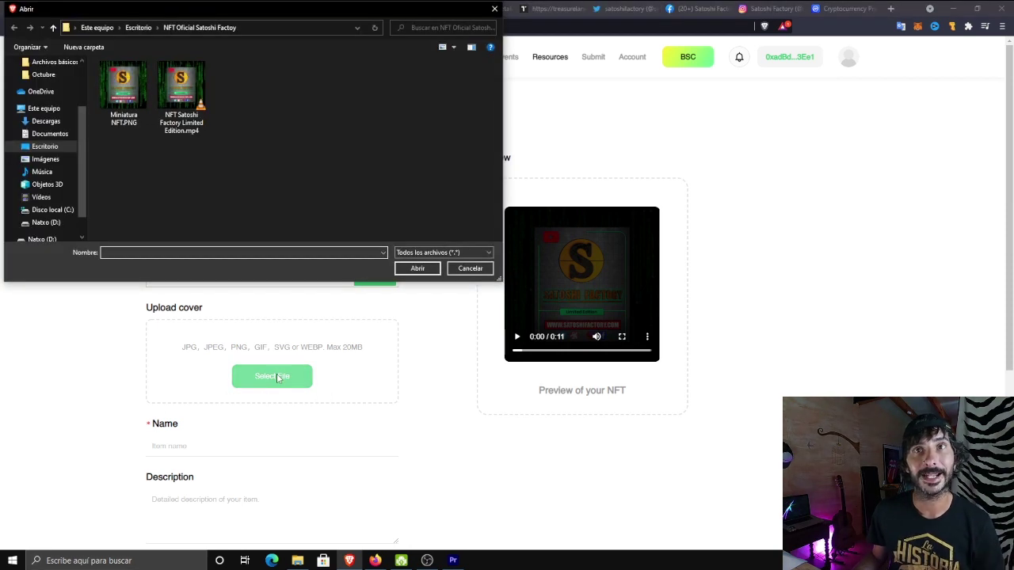
{"action": "left_click", "coordinate": [129, 96]}
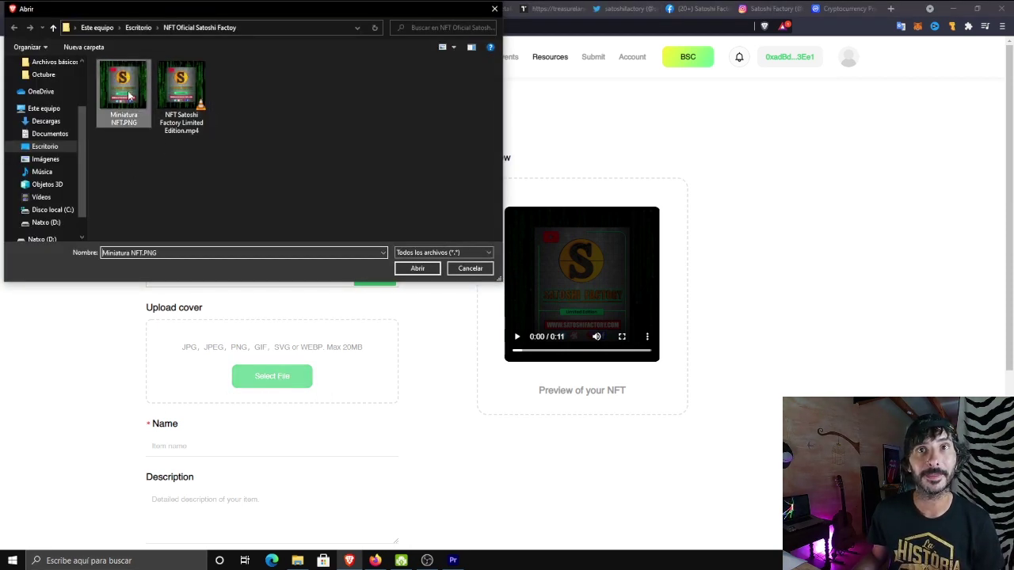
{"action": "left_click", "coordinate": [418, 268]}
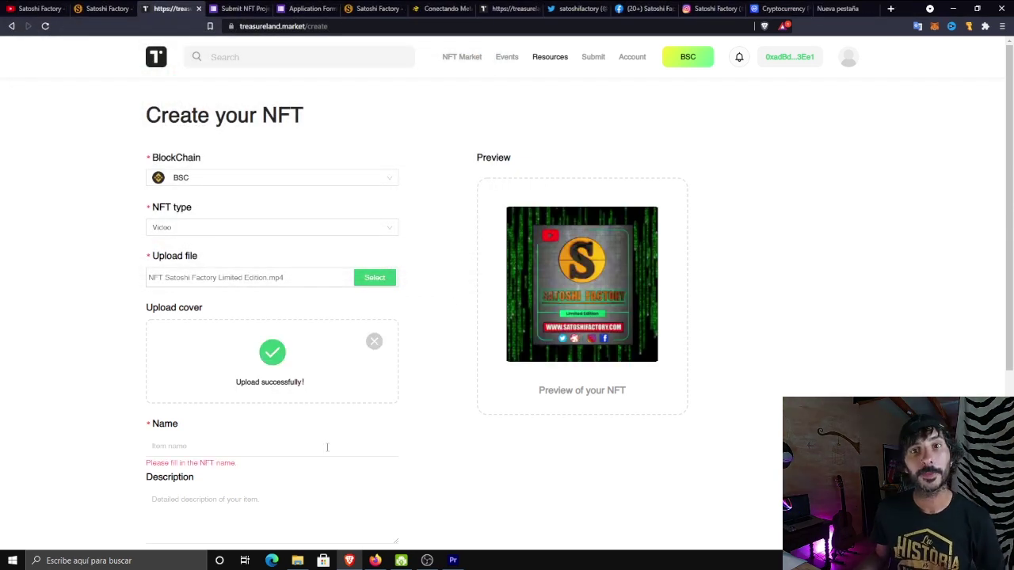
- Name the NFT "Satoshi Factory 01" and enter the description "Primer NFT Oficial de Satoshi Factory"
{"action": "type", "text": "Sat"}
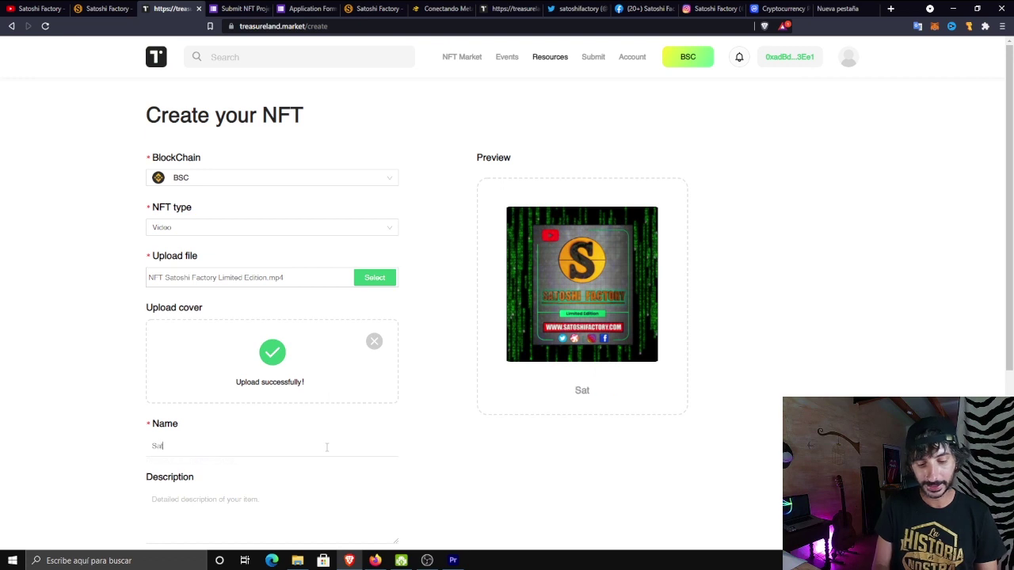
{"action": "type", "text": "oshi Fact"}
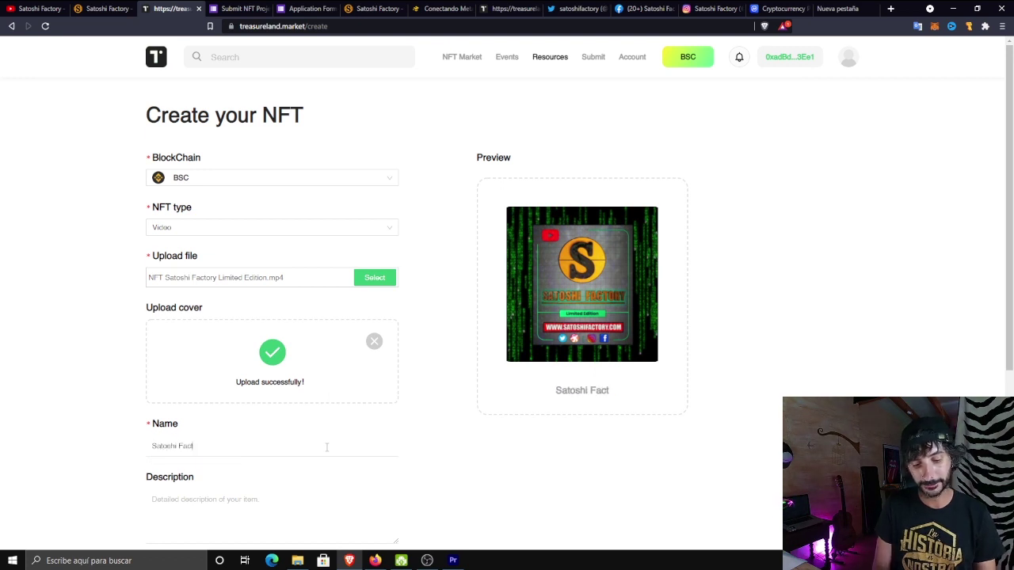
{"action": "type", "text": "ory "}
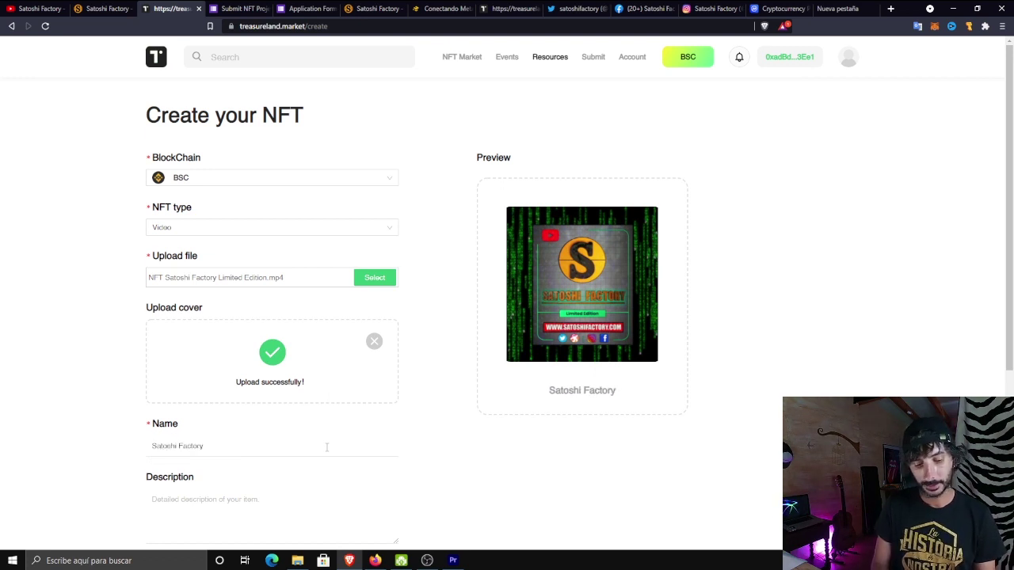
{"action": "type", "text": "01"}
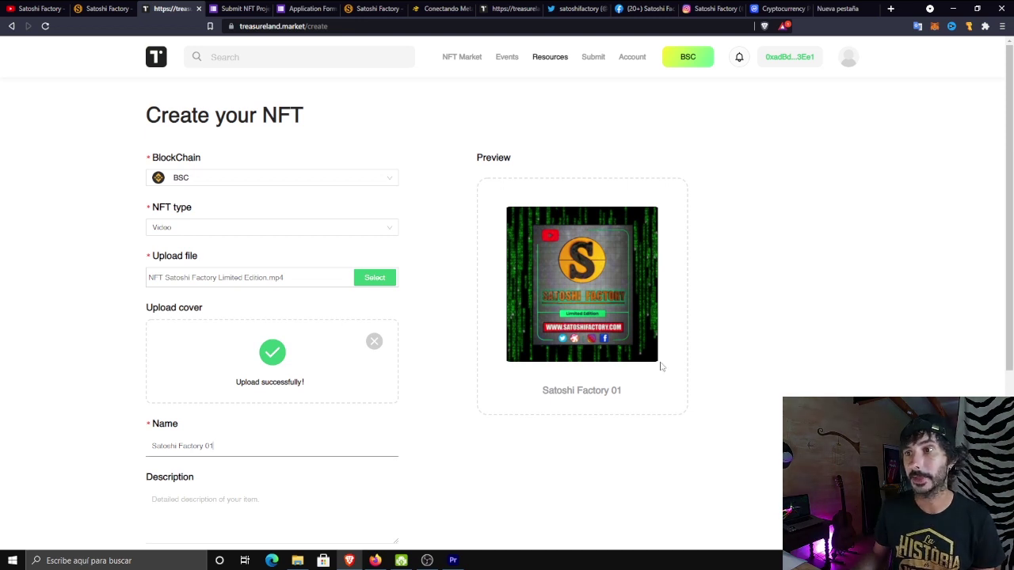
{"action": "scroll", "coordinate": [433, 438], "scroll_direction": "down", "scroll_amount": 1}
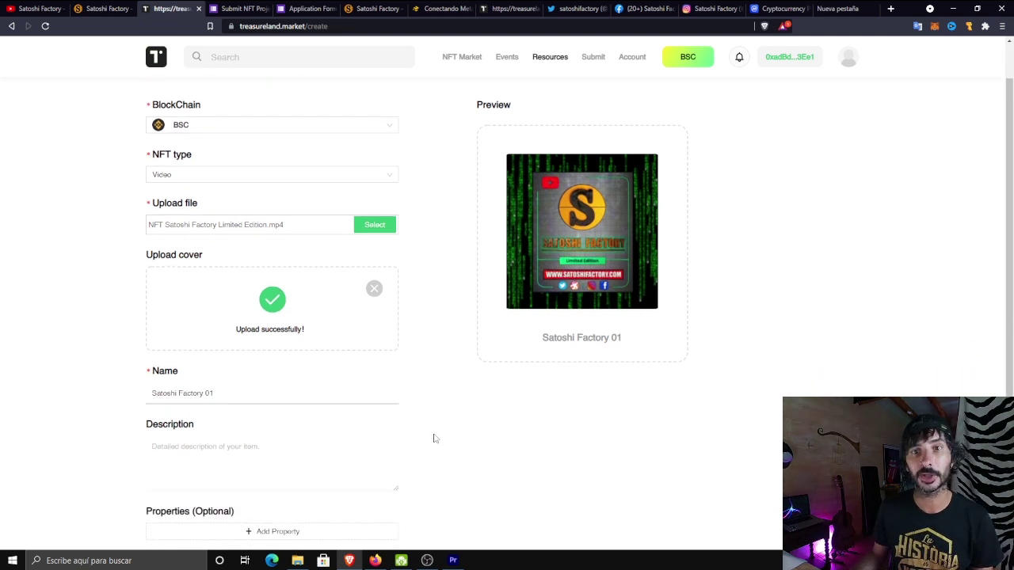
{"action": "left_click", "coordinate": [288, 442]}
{"action": "type", "text": "Primer NFT Oficial de Satoshi Factory"}
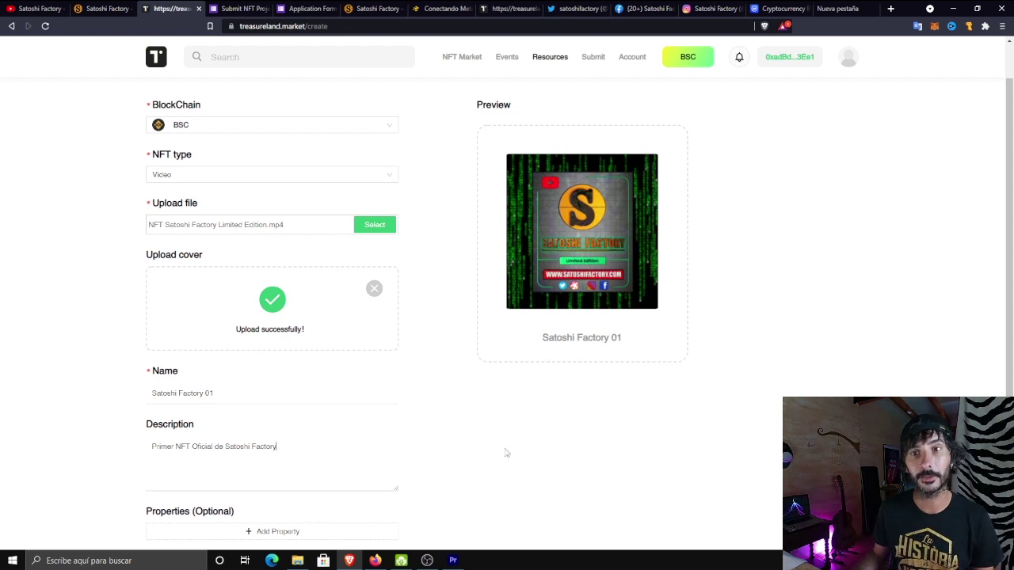
- Set the number of copies that can be minted to 10 and create the NFT
{"action": "scroll", "coordinate": [507, 453], "scroll_direction": "down", "scroll_amount": 4}
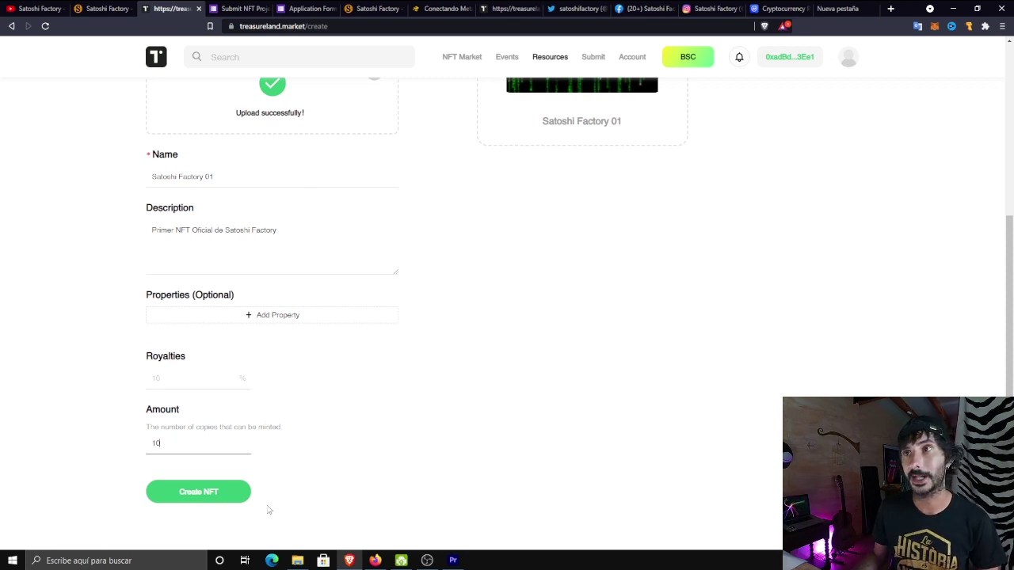
{"action": "left_click", "coordinate": [212, 491]}
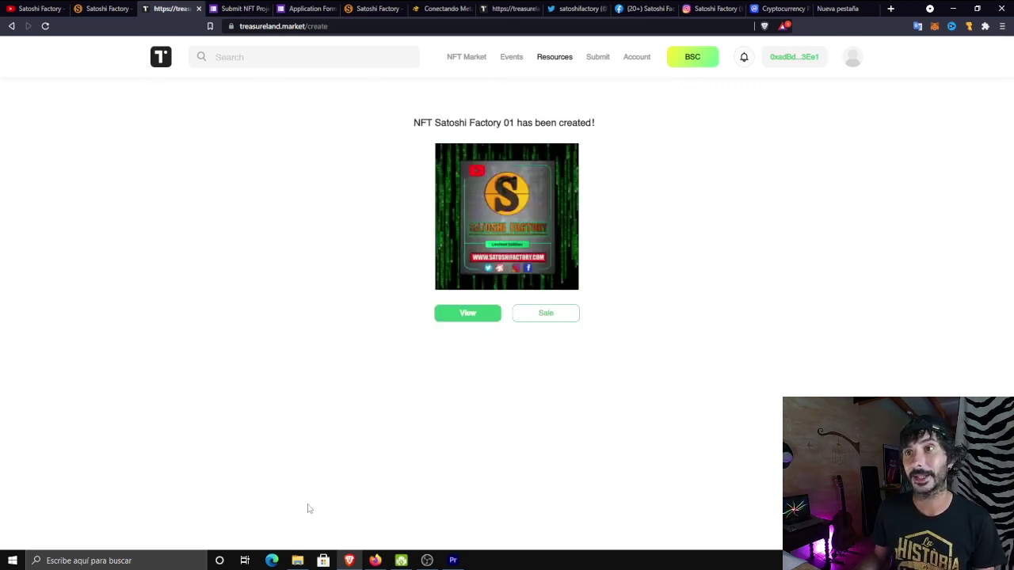
- Open the page of the newly created NFT and play its video
{"action": "left_click", "coordinate": [473, 315]}
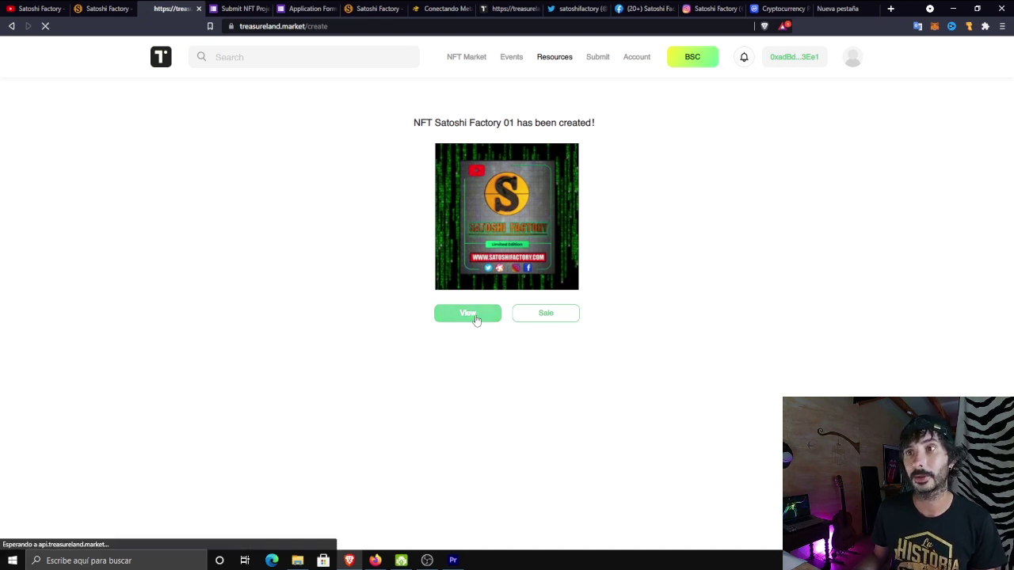
{"action": "left_click", "coordinate": [528, 256]}
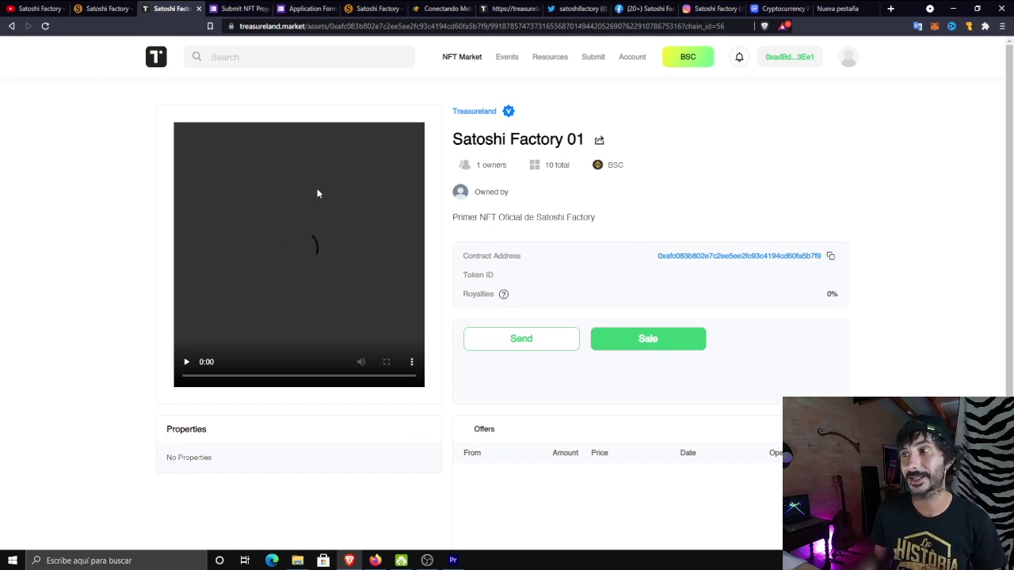
{"action": "left_click", "coordinate": [189, 364]}
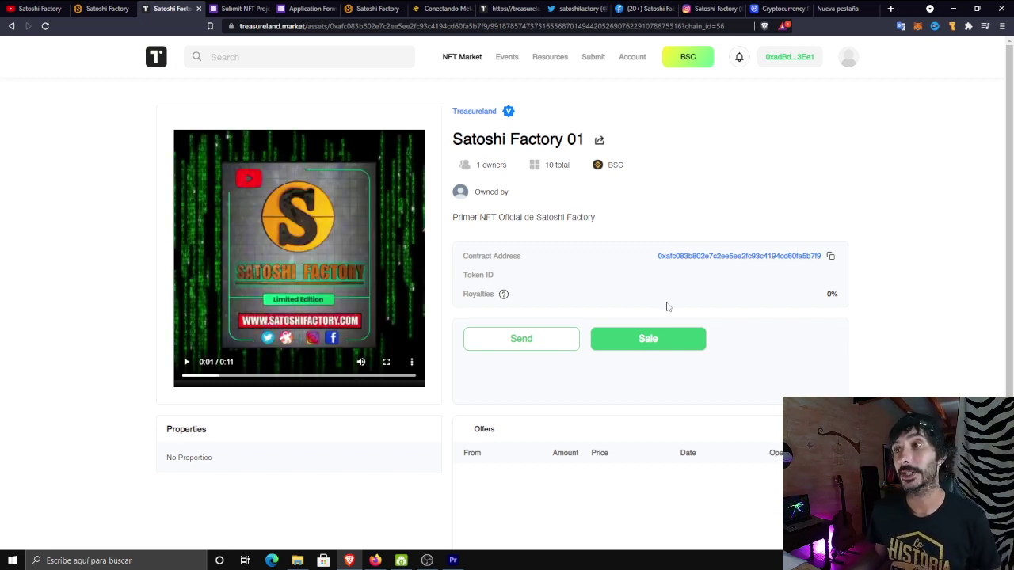
- Start a sale of the NFT and approve the account initialization transaction in the wallet
{"action": "left_click", "coordinate": [665, 335]}
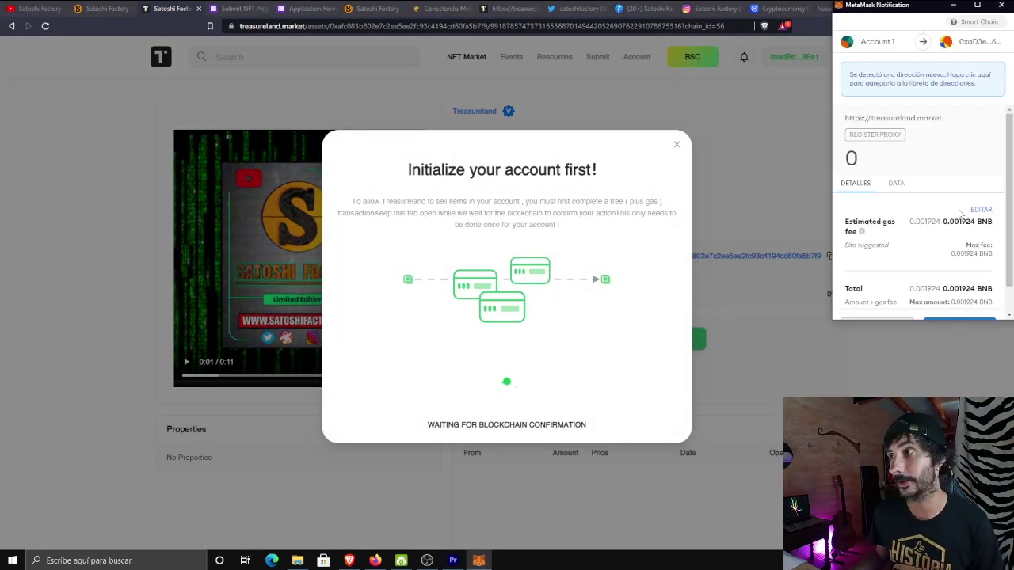
{"action": "scroll", "coordinate": [960, 213], "scroll_direction": "down", "scroll_amount": 1}
{"action": "left_click", "coordinate": [968, 305]}
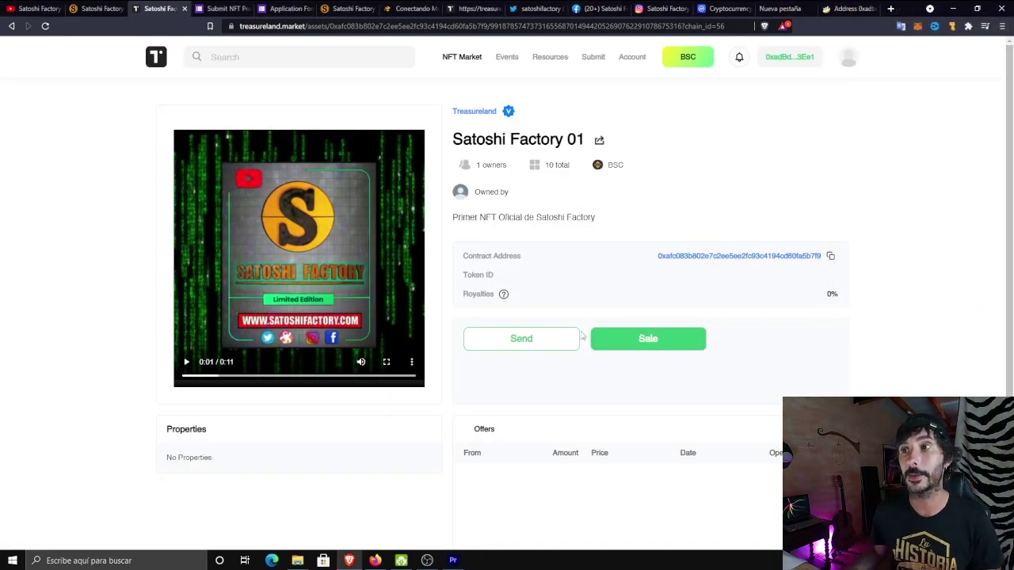
- Reopen the sale form for the NFT and set the sale price to 1 BNB
{"action": "left_click", "coordinate": [648, 339]}
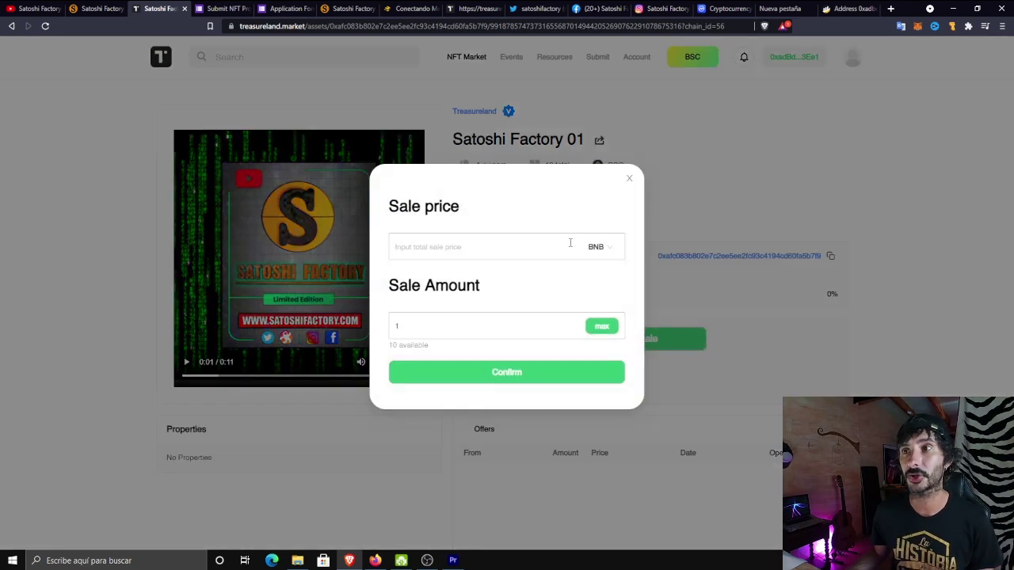
{"action": "left_click", "coordinate": [614, 251]}
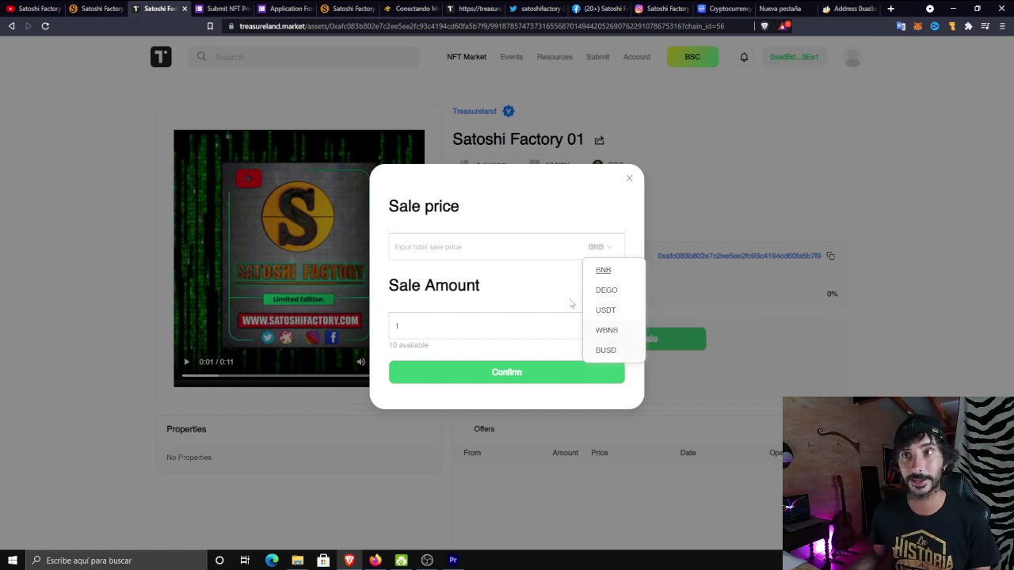
{"action": "left_click", "coordinate": [604, 271]}
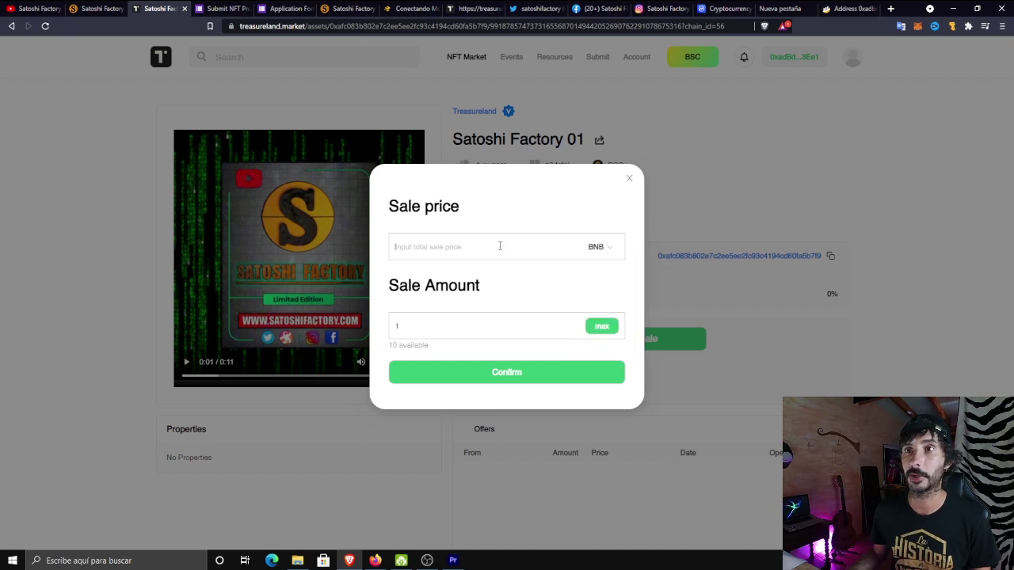
{"action": "left_click", "coordinate": [500, 246]}
{"action": "type", "text": "1"}
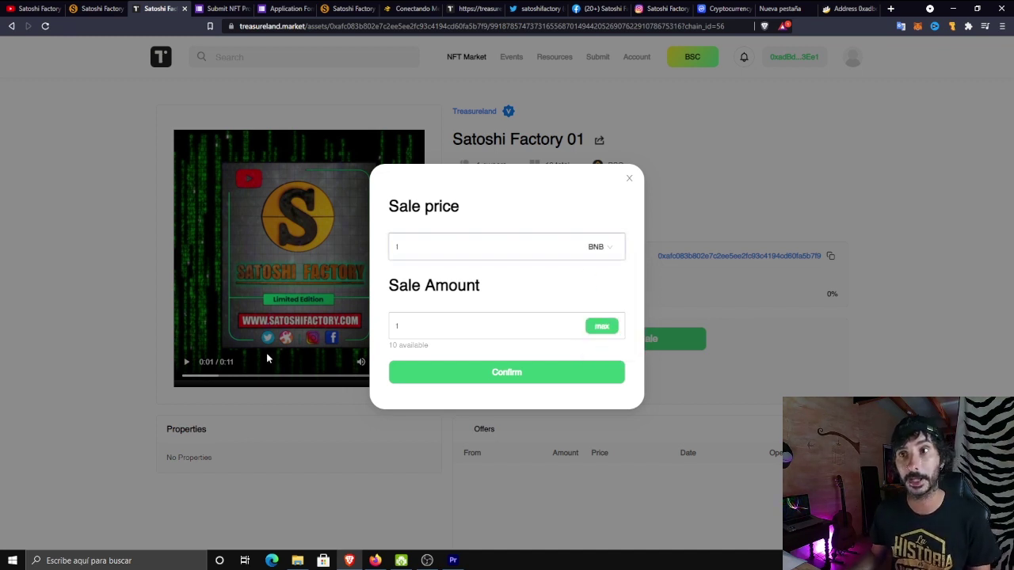
- Confirm the sale listing of the NFT at 1 BNB and sign the listing request in the wallet
{"action": "left_click", "coordinate": [524, 371]}
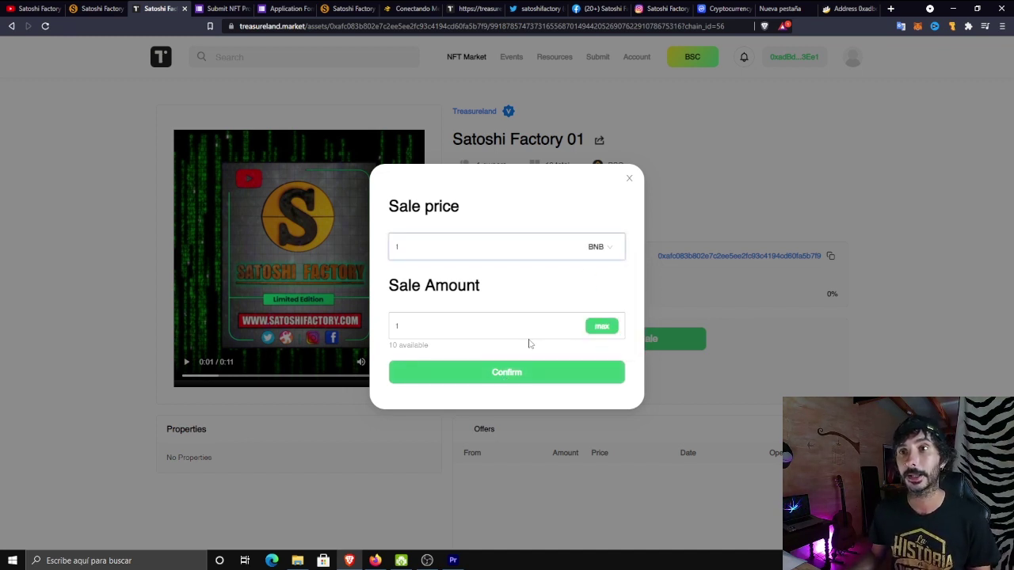
{"action": "left_click", "coordinate": [427, 329]}
{"action": "left_click", "coordinate": [554, 377]}
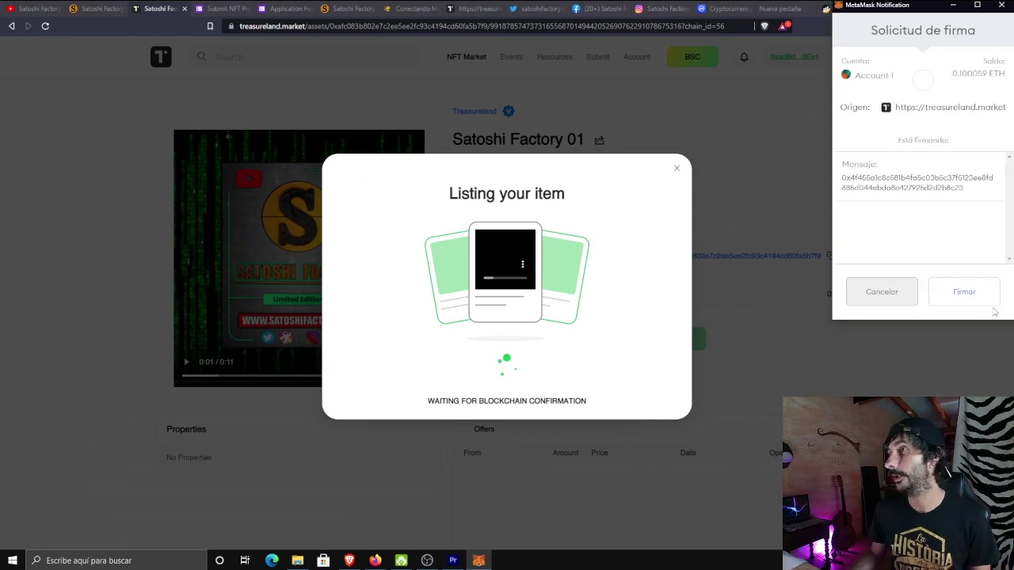
{"action": "left_click", "coordinate": [964, 292]}
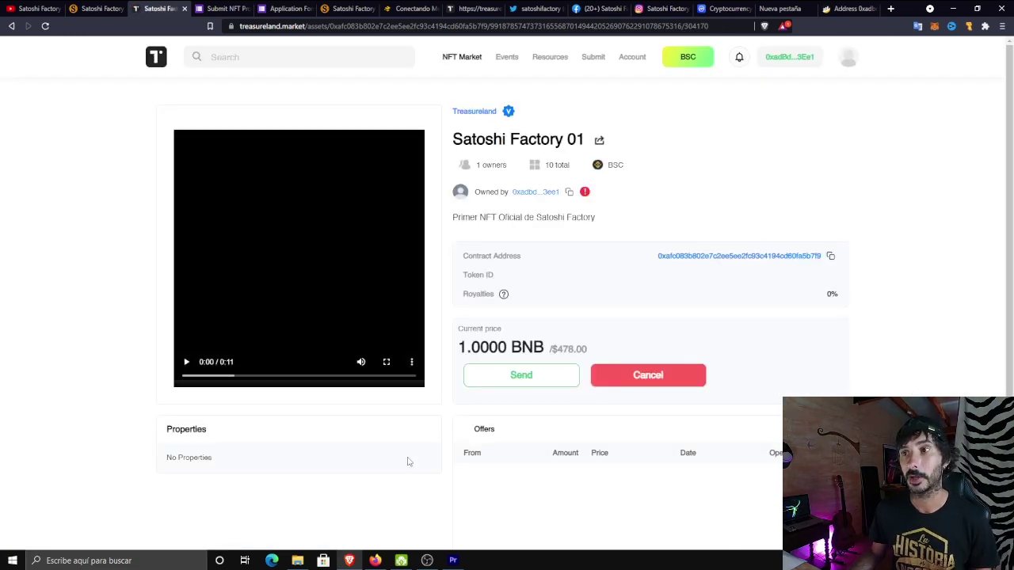
- Open the Satoshi Factory profile page and look over its collected NFTs
{"action": "left_click", "coordinate": [663, 378]}
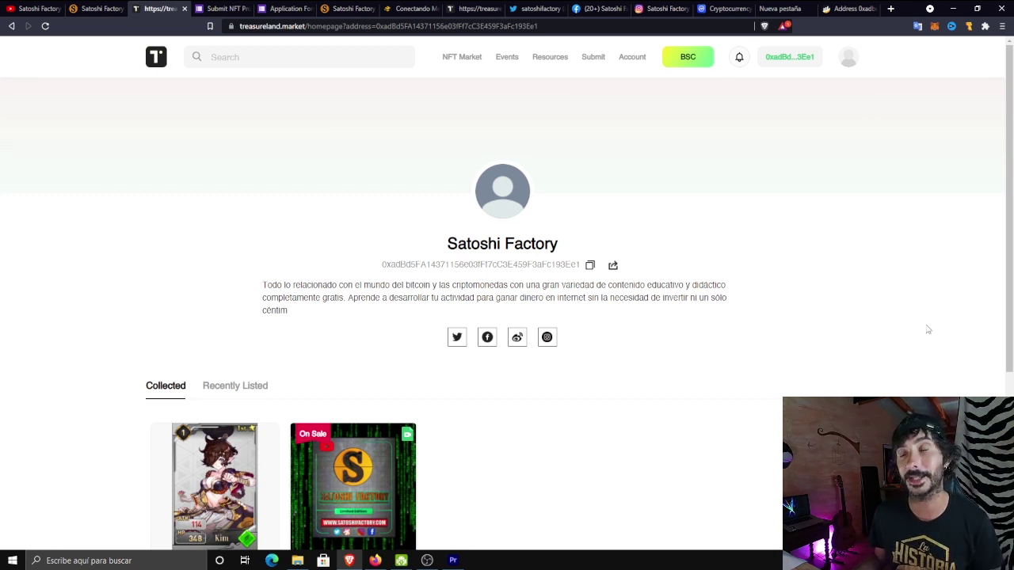
{"action": "scroll", "coordinate": [925, 325], "scroll_direction": "down", "scroll_amount": 1}
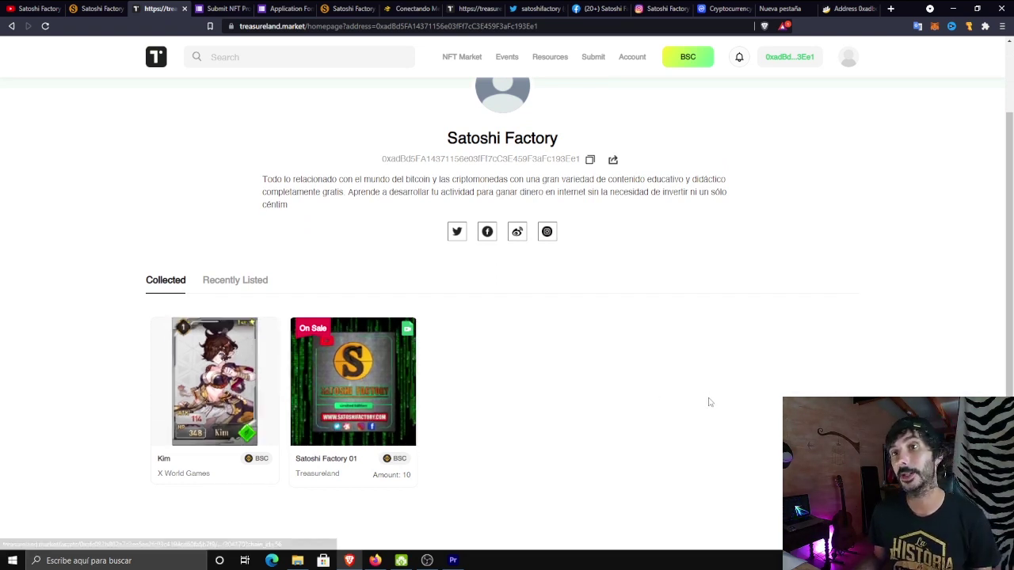
{"action": "scroll", "coordinate": [709, 402], "scroll_direction": "up", "scroll_amount": 2}
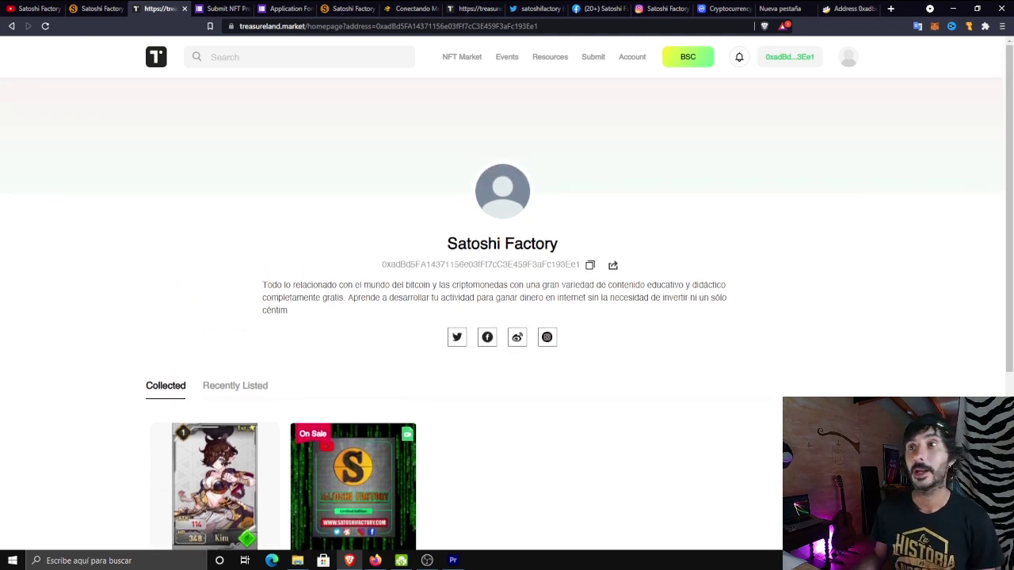